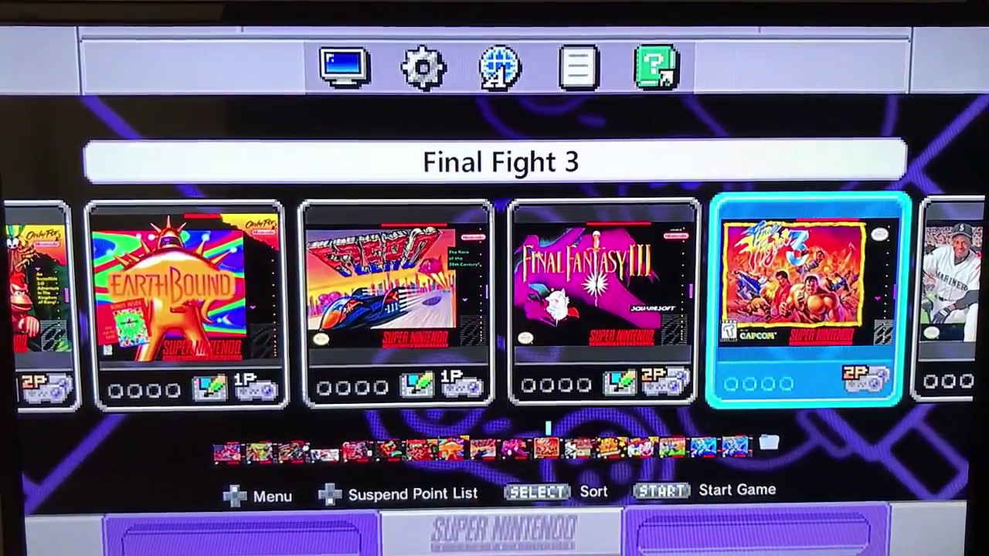
{"action": "key", "text": "Left"}
{"action": "key", "text": "Left"}
{"action": "key", "text": "Left"}
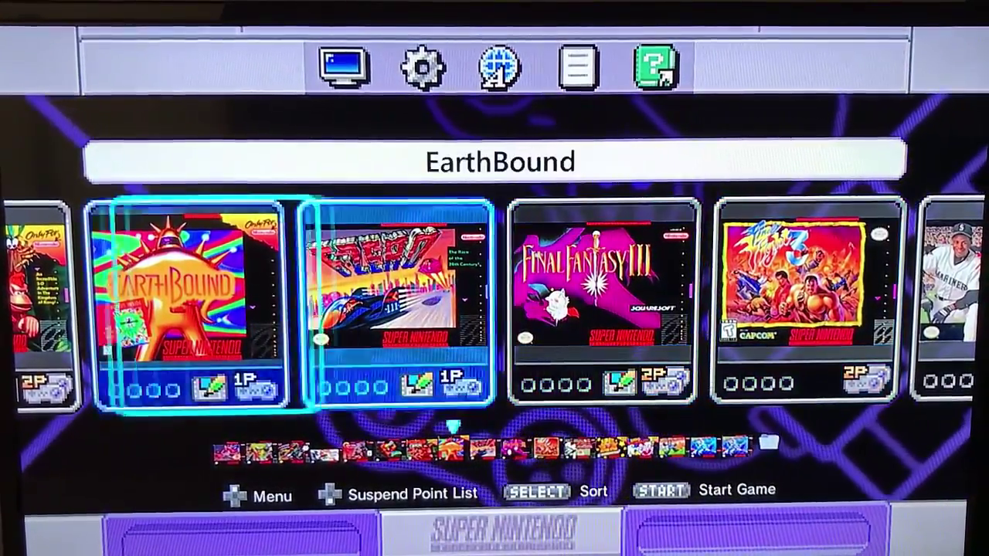
{"action": "key", "text": "Left"}
{"action": "key", "text": "Left"}
{"action": "key", "text": "Left"}
{"action": "key", "text": "Left"}
{"action": "key", "text": "Left"}
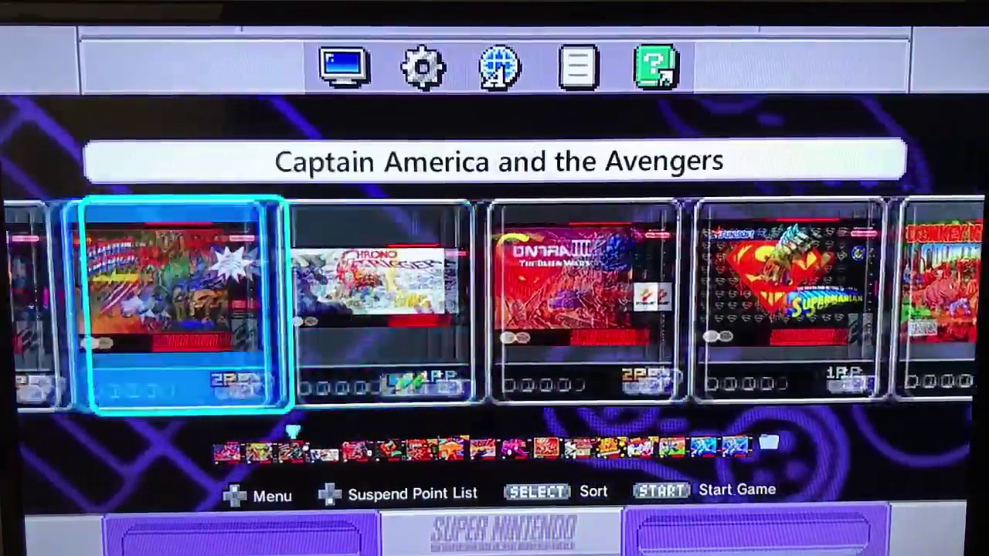
{"action": "key", "text": "Left"}
{"action": "key", "text": "Right"}
{"action": "key", "text": "Right"}
{"action": "key", "text": "Right"}
{"action": "key", "text": "Right"}
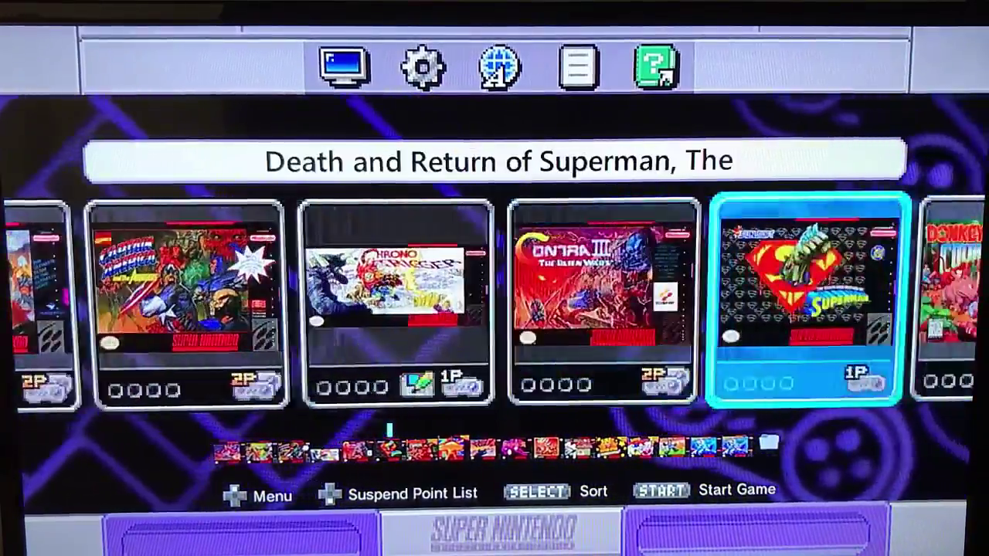
{"action": "key", "text": "Right"}
{"action": "key", "text": "Right"}
{"action": "key", "text": "Right"}
{"action": "key", "text": "Right"}
{"action": "key", "text": "Right"}
{"action": "key", "text": "Right"}
{"action": "key", "text": "Right"}
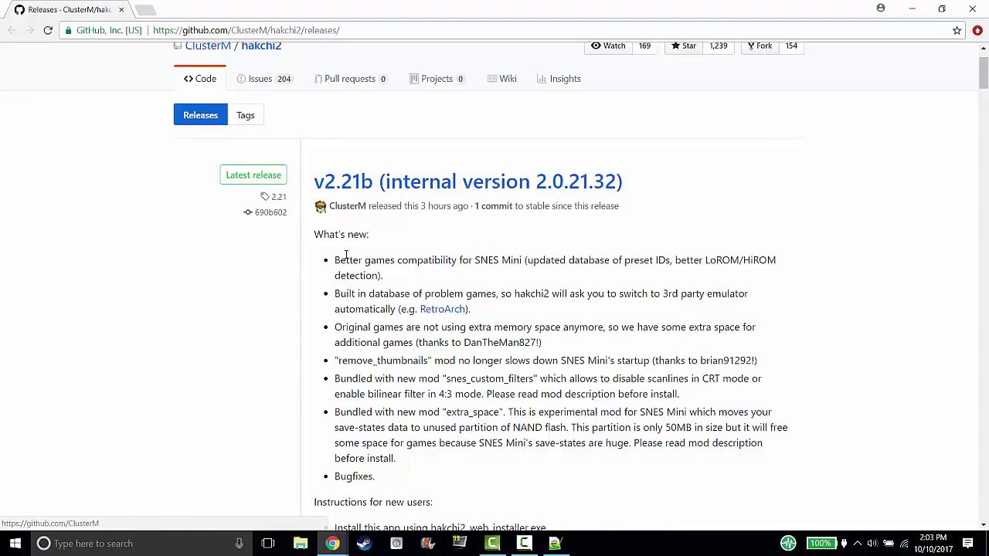
Review the hakchi2 v2.21b release notes and download files on GitHub, and put the browser out of the way
{"action": "scroll", "coordinate": [354, 270], "scroll_direction": "down", "scroll_amount": 4}
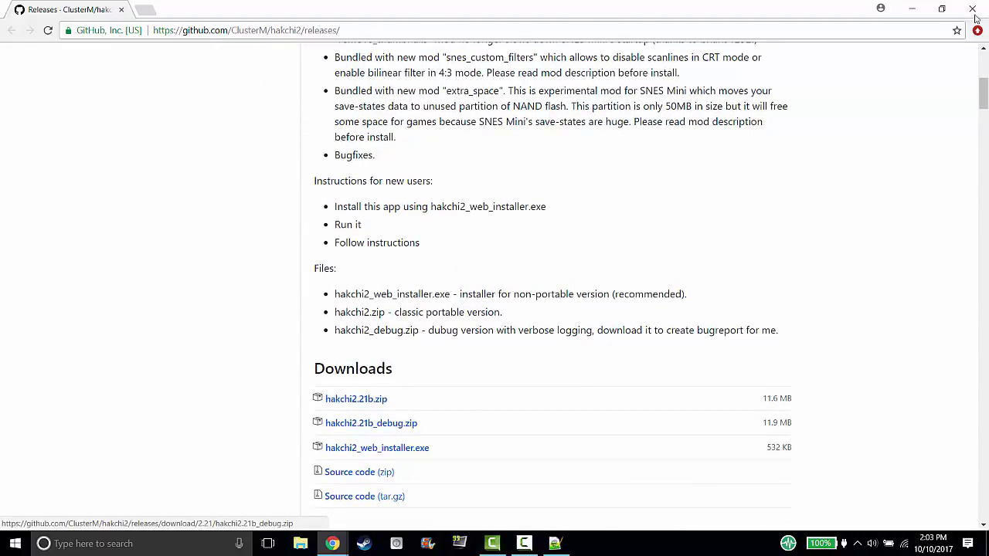
{"action": "left_click", "coordinate": [908, 9]}
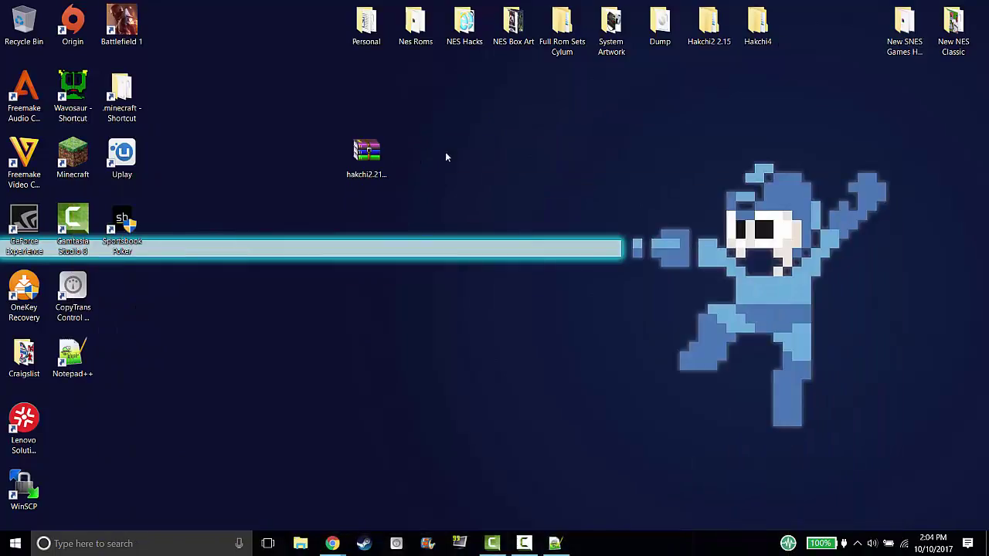
Extract the hakchi2_debug folder from the hakchi2.21b_debug archive onto the desktop and move the archive to the Recycle Bin
{"action": "double_click", "coordinate": [358, 154]}
{"action": "key", "text": "Down"}
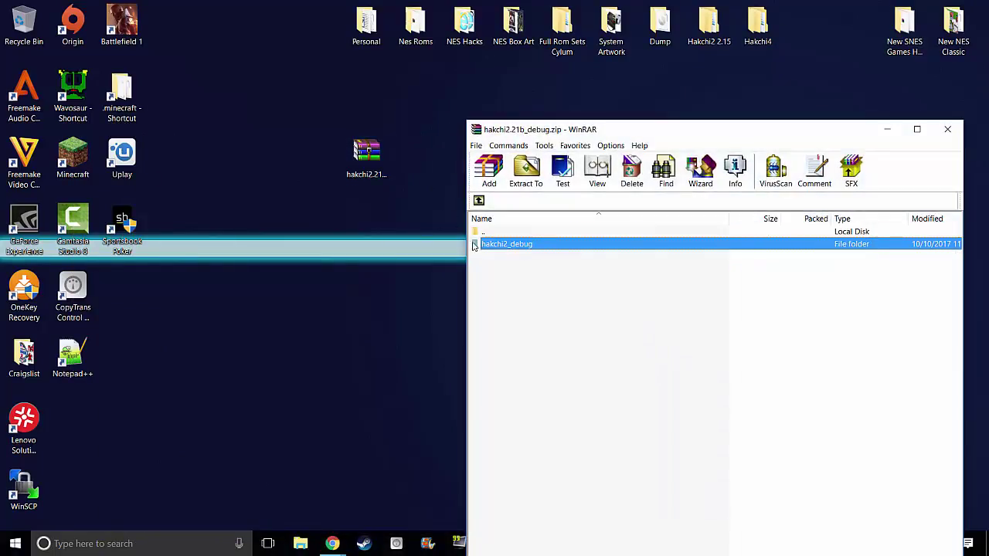
{"action": "left_click_drag", "start_coordinate": [402, 157], "coordinate": [418, 157]}
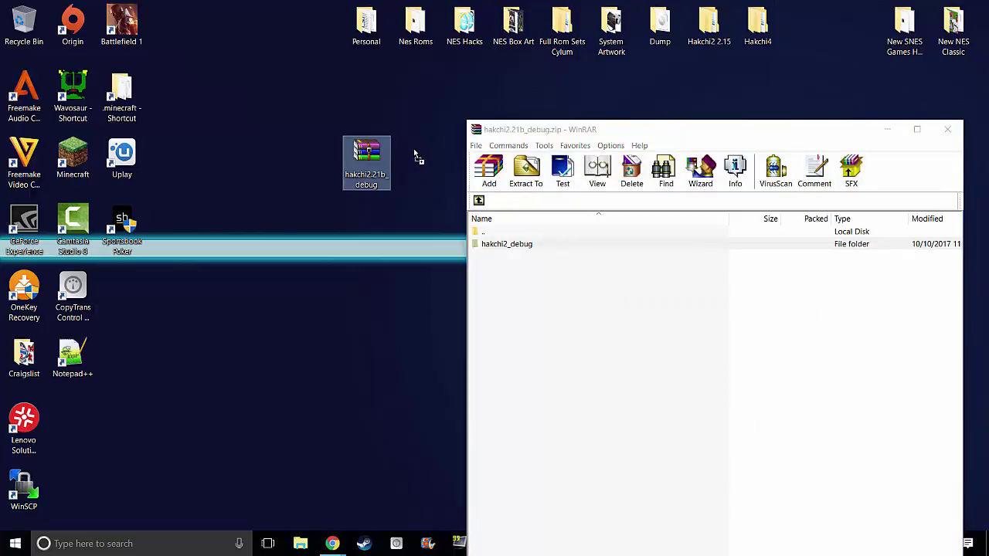
{"action": "left_click", "coordinate": [948, 130]}
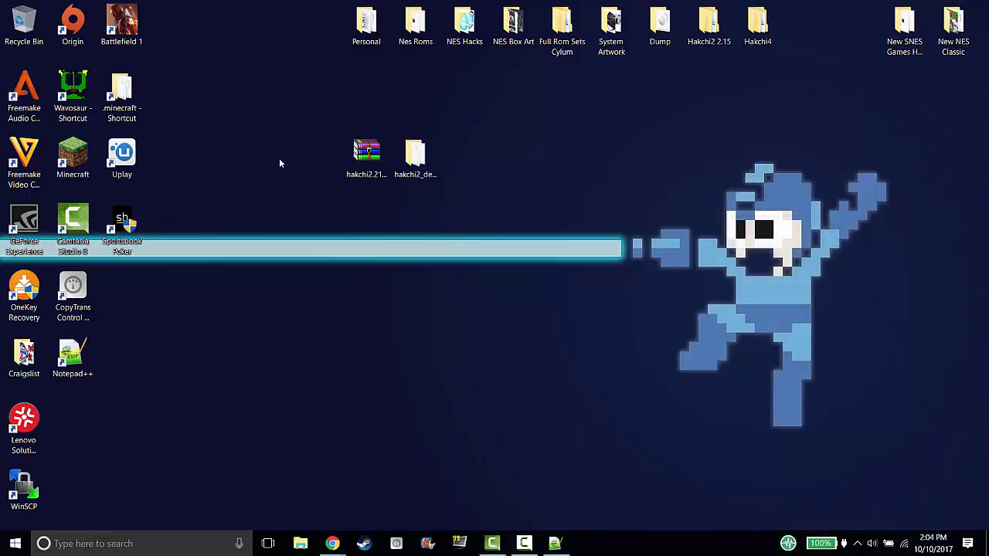
{"action": "left_click_drag", "start_coordinate": [366, 153], "coordinate": [24, 23]}
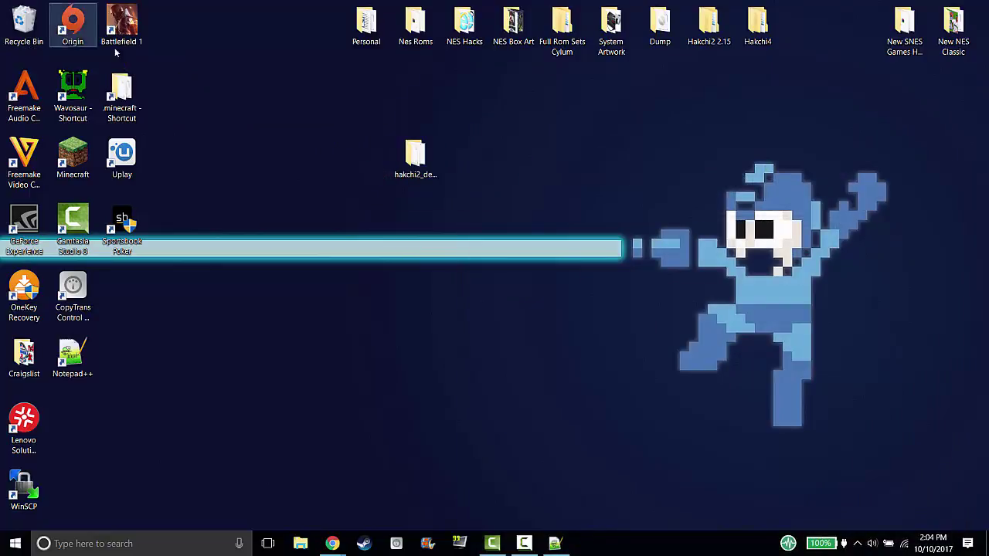
Launch the hakchi application from the hakchi2_debug folder, leaving only its main window and the console selection on screen
{"action": "left_click", "coordinate": [421, 166]}
{"action": "double_click", "coordinate": [421, 165]}
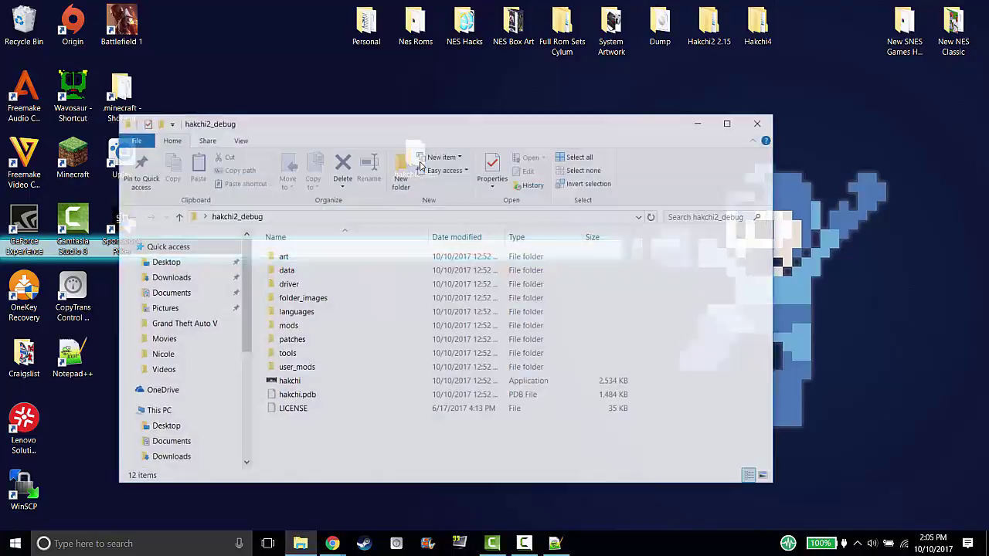
{"action": "double_click", "coordinate": [291, 384]}
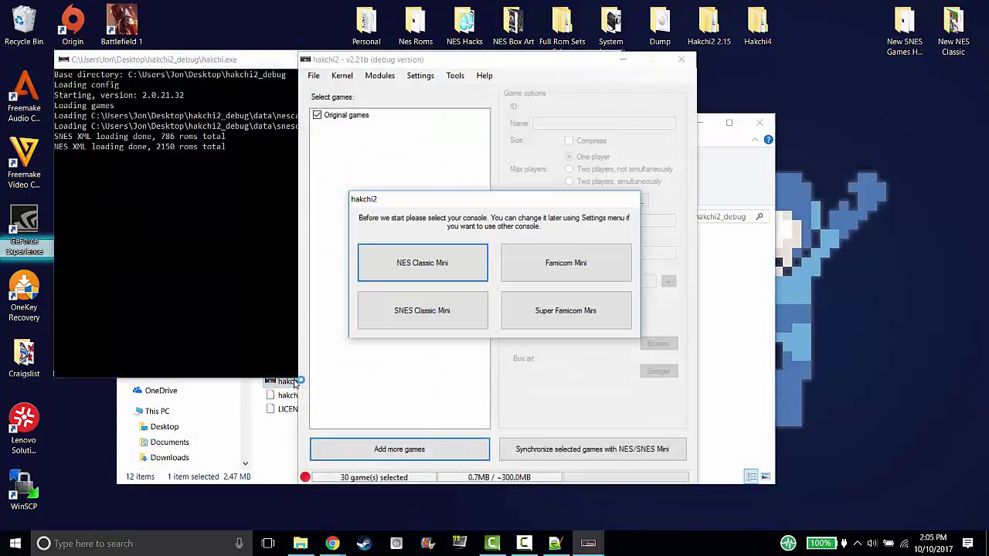
{"action": "left_click", "coordinate": [232, 61]}
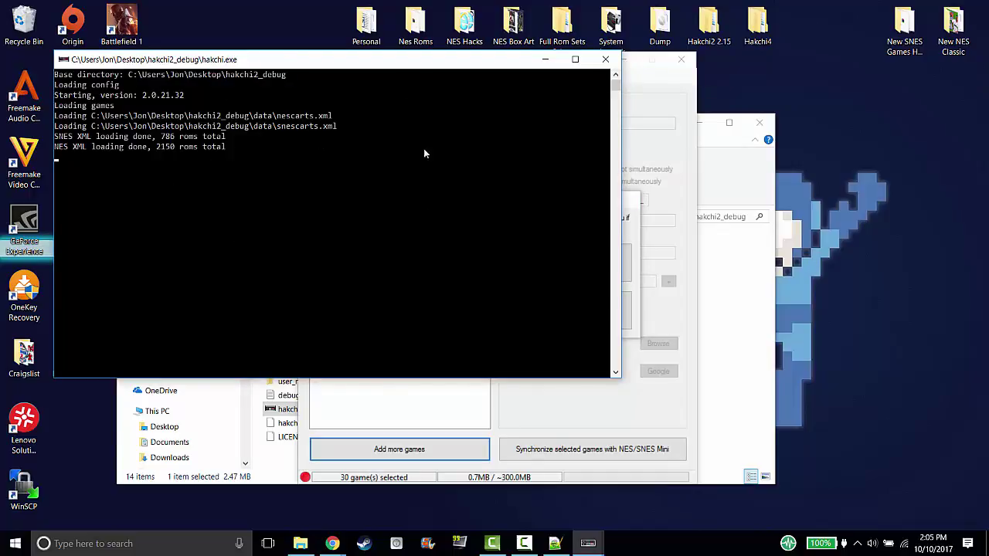
{"action": "left_click", "coordinate": [546, 60]}
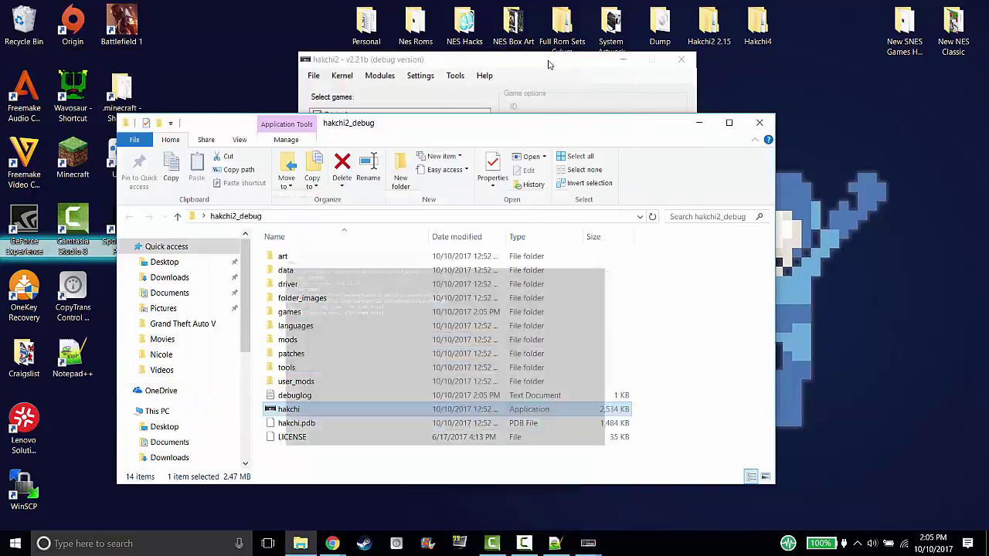
{"action": "left_click", "coordinate": [759, 122]}
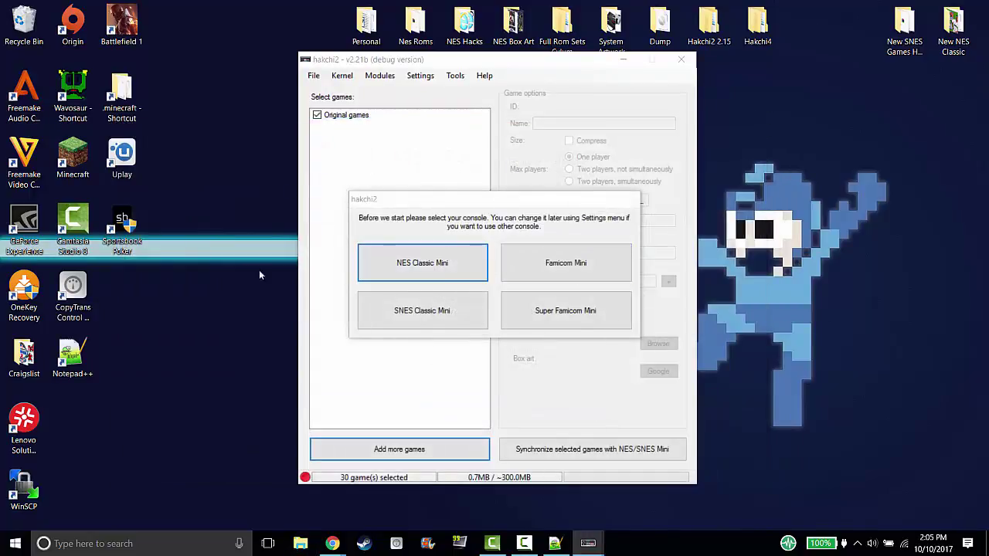
Select SNES Classic Mini as the console and dismiss the welcome message
{"action": "left_click", "coordinate": [415, 313]}
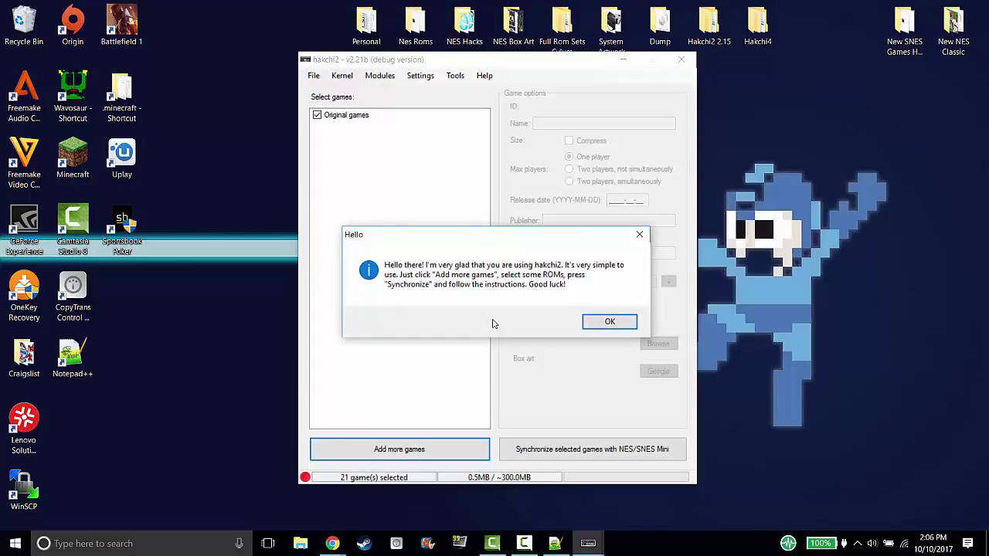
{"action": "left_click", "coordinate": [628, 322]}
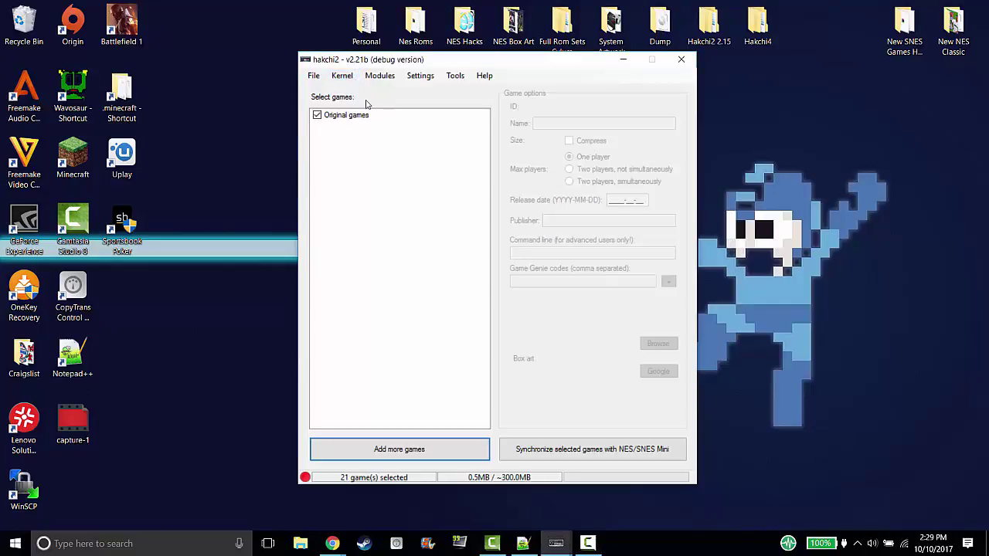
Dump the console's original kernel, installing the driver for the connected SNES Mini and acknowledging the completion message
{"action": "left_click", "coordinate": [348, 77]}
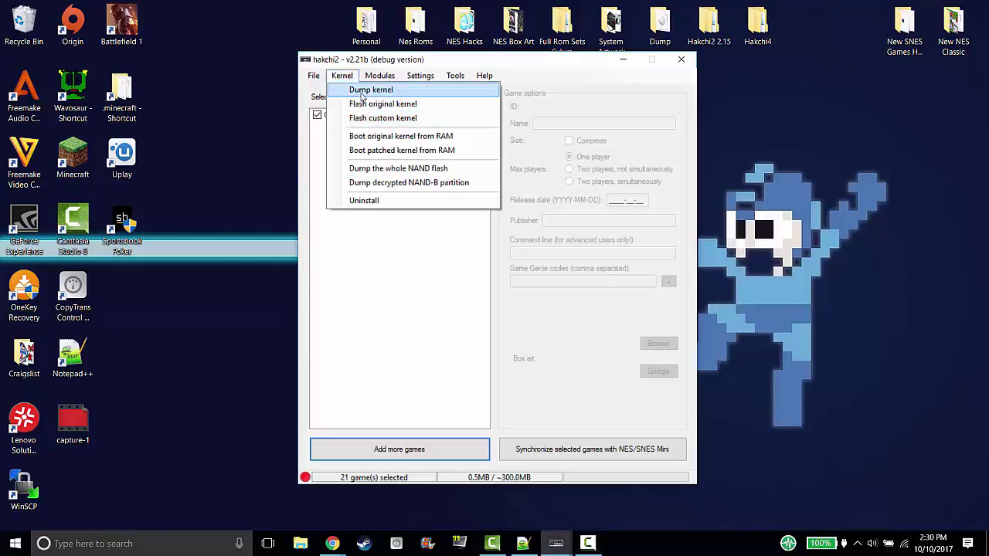
{"action": "key", "text": "Return"}
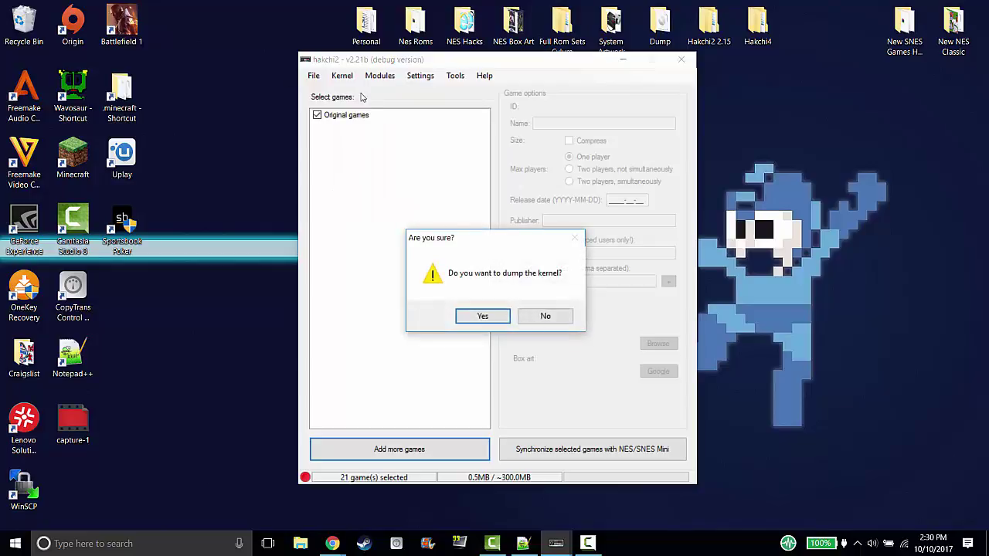
{"action": "left_click", "coordinate": [478, 318]}
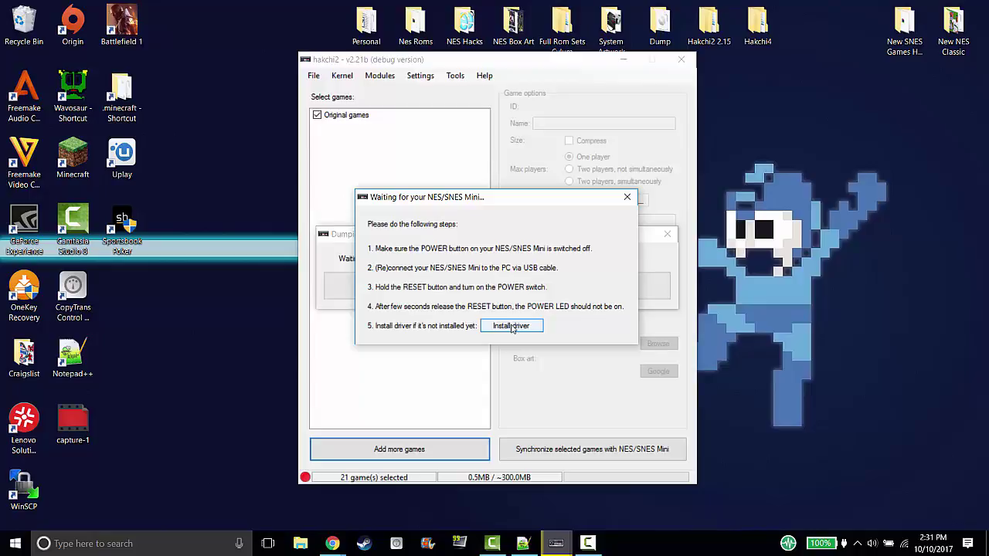
{"action": "left_click", "coordinate": [512, 326]}
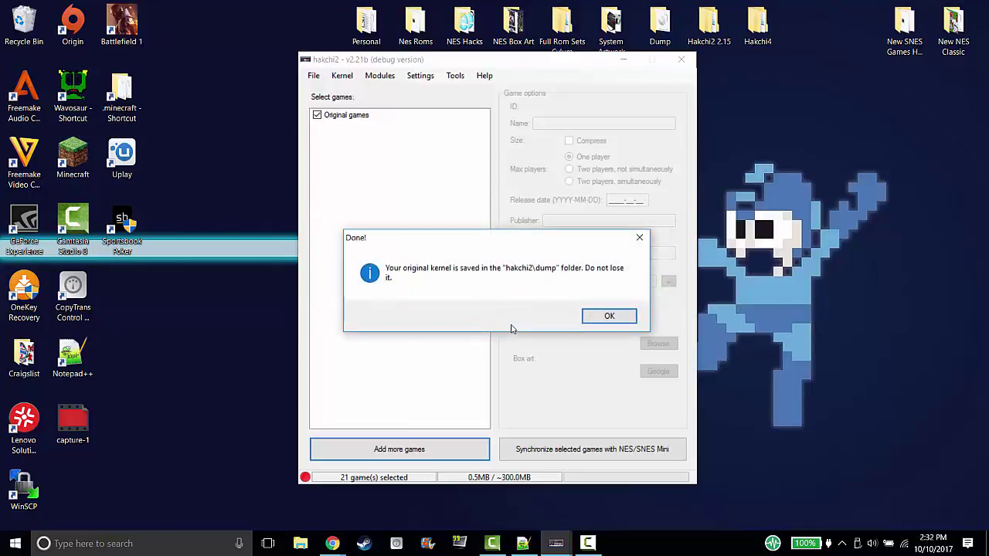
{"action": "left_click", "coordinate": [623, 316]}
Open the dump folder inside the desktop's hakchi2_debug folder to check the saved kernel backup
{"action": "left_click_drag", "start_coordinate": [543, 69], "coordinate": [704, 76]}
{"action": "left_click", "coordinate": [423, 162]}
{"action": "double_click", "coordinate": [422, 162]}
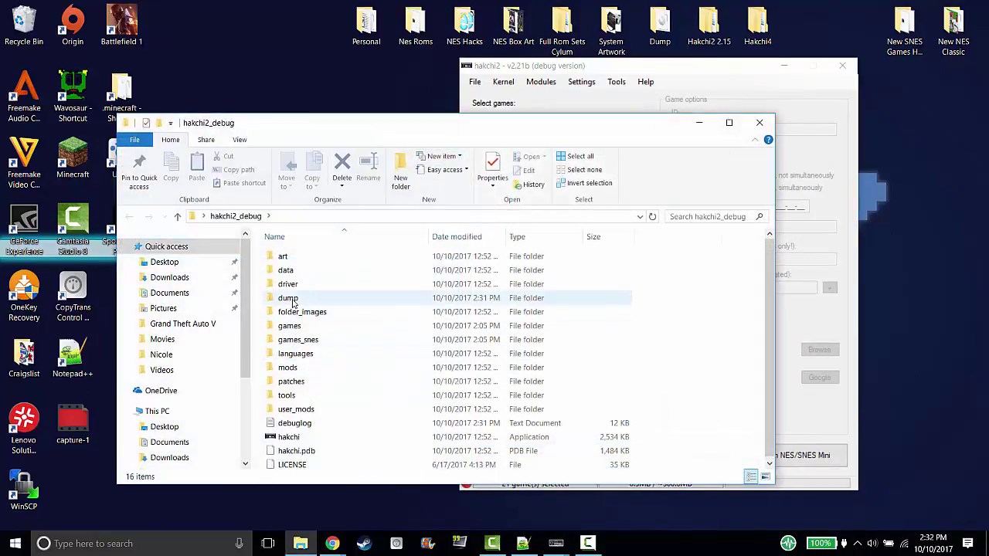
{"action": "double_click", "coordinate": [288, 298]}
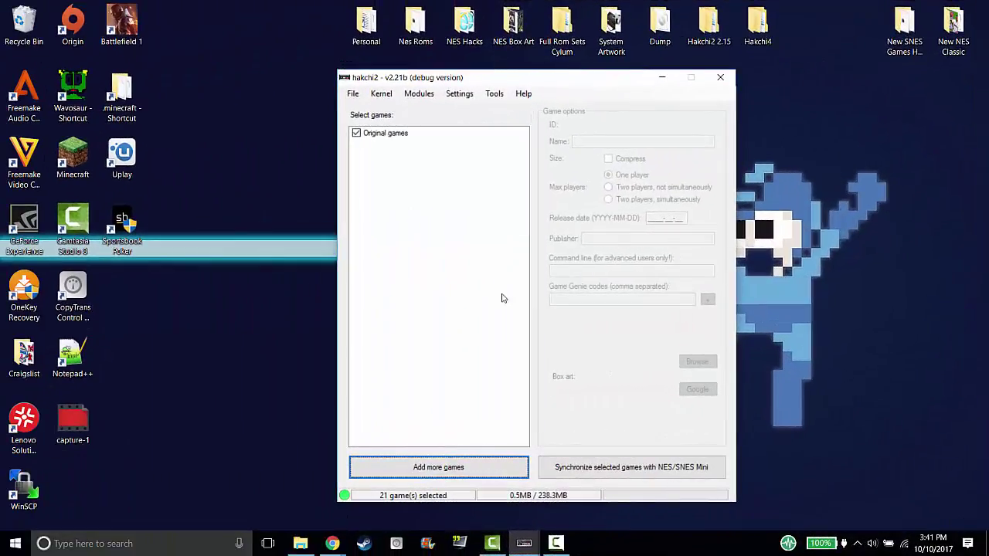
Add all games from the desktop folder New SNES Games Hakchi, accepting the third-party emulator for all incompatible games
{"action": "left_click", "coordinate": [418, 467]}
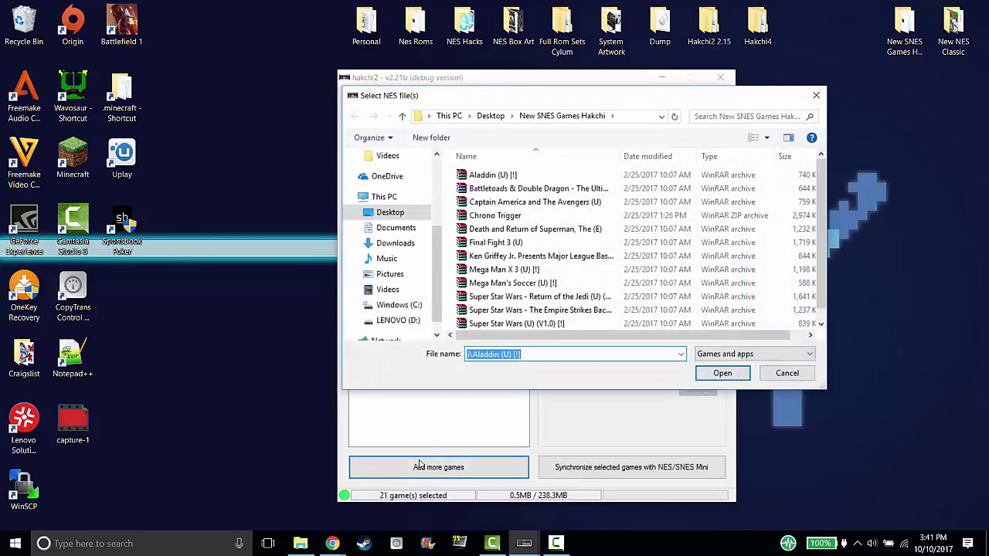
{"action": "left_click", "coordinate": [404, 216]}
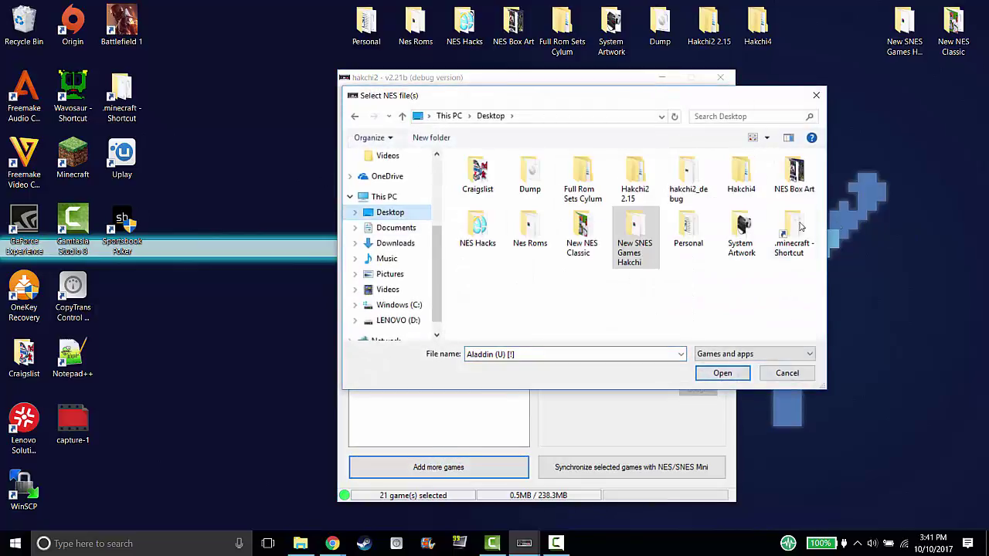
{"action": "double_click", "coordinate": [638, 232]}
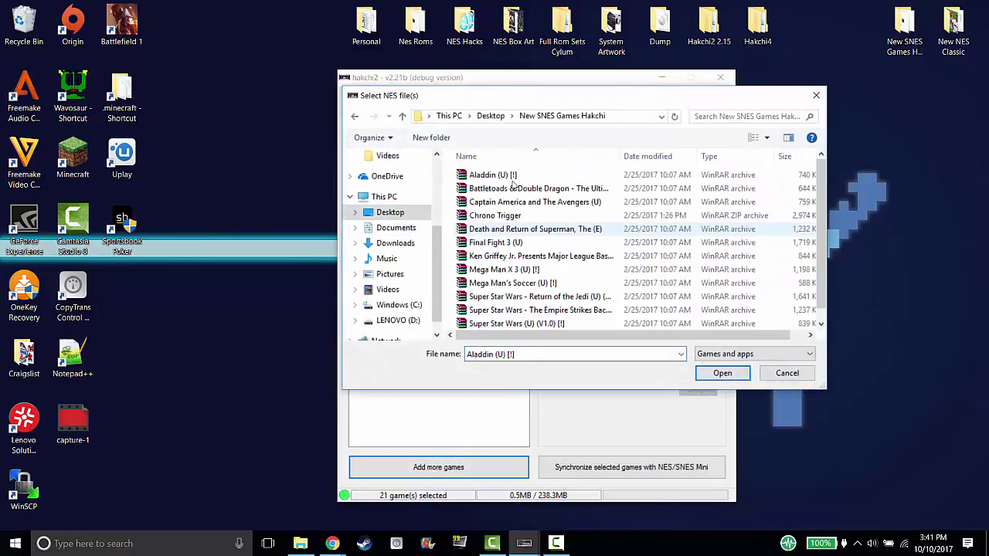
{"action": "key", "text": "ctrl+a"}
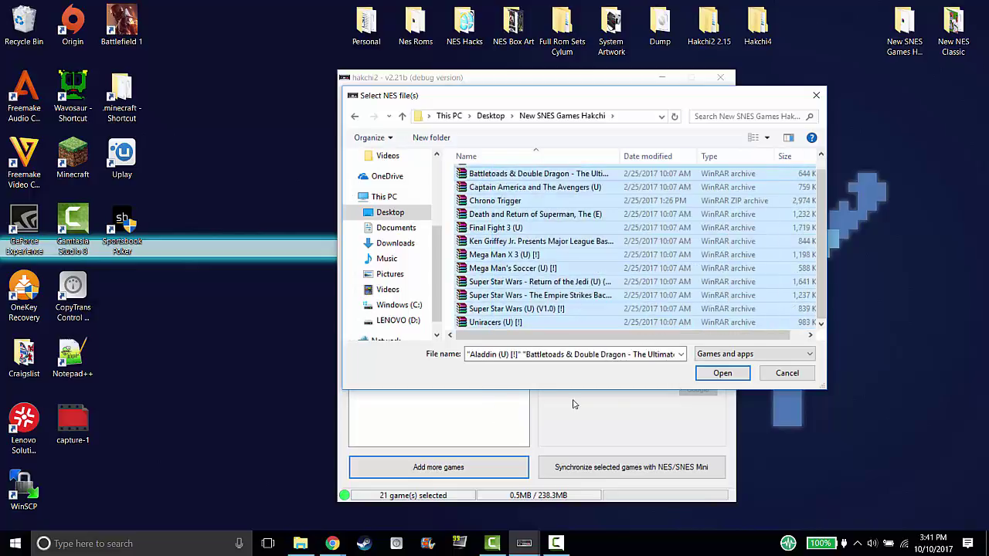
{"action": "left_click", "coordinate": [722, 374]}
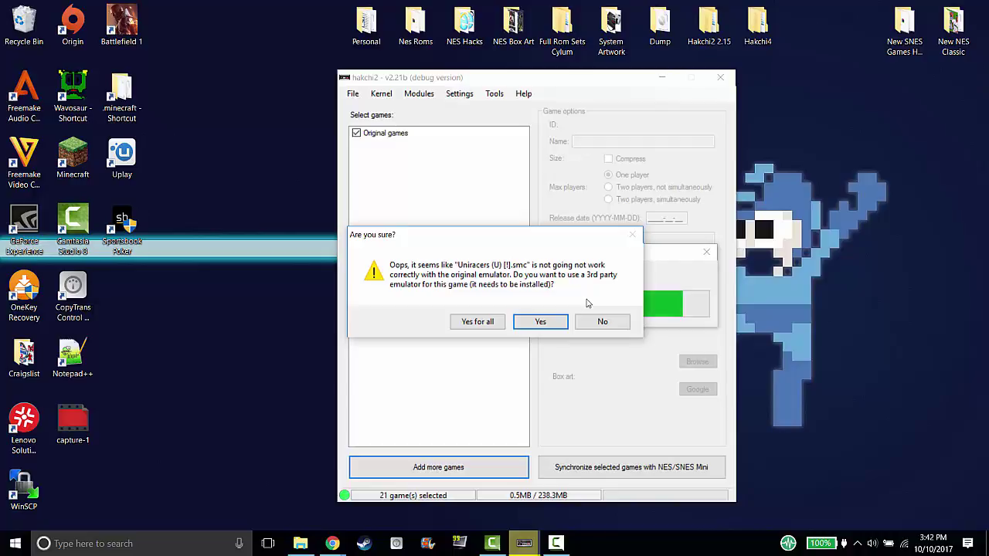
{"action": "left_click", "coordinate": [478, 322]}
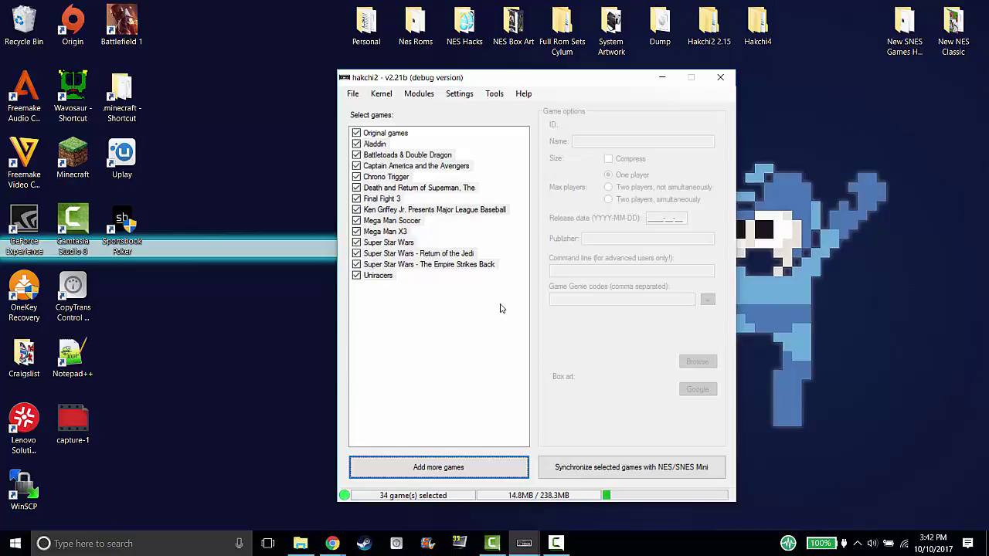
Download box art for all the added games from Aladdin to Uniracers
{"action": "left_click", "coordinate": [375, 144]}
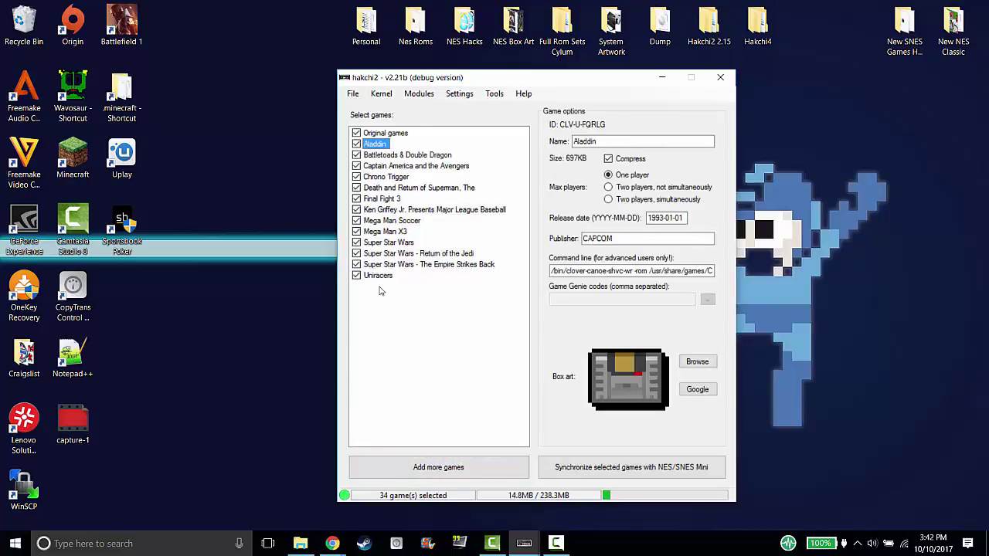
{"action": "left_click_drag", "start_coordinate": [356, 309], "coordinate": [346, 116]}
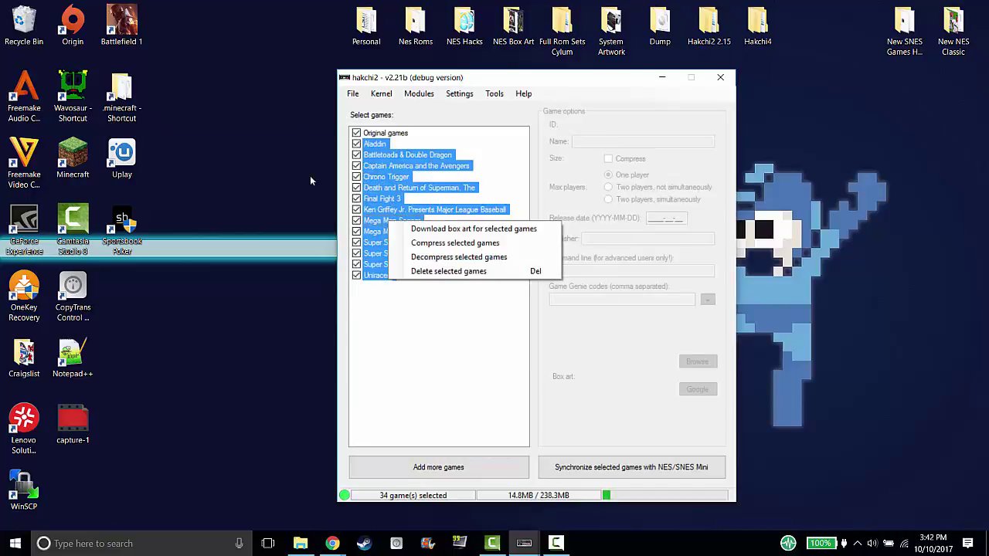
{"action": "left_click", "coordinate": [428, 235]}
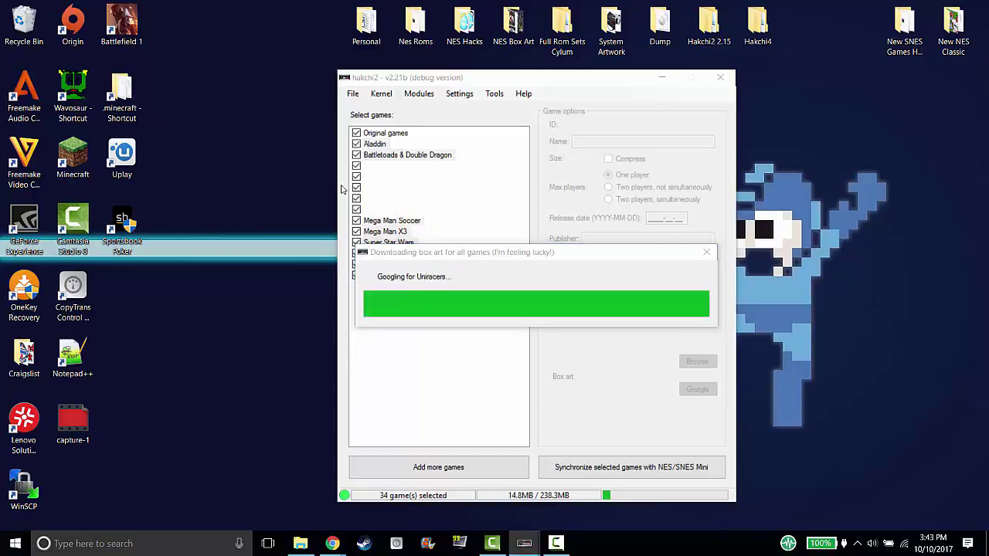
{"action": "left_click", "coordinate": [501, 317]}
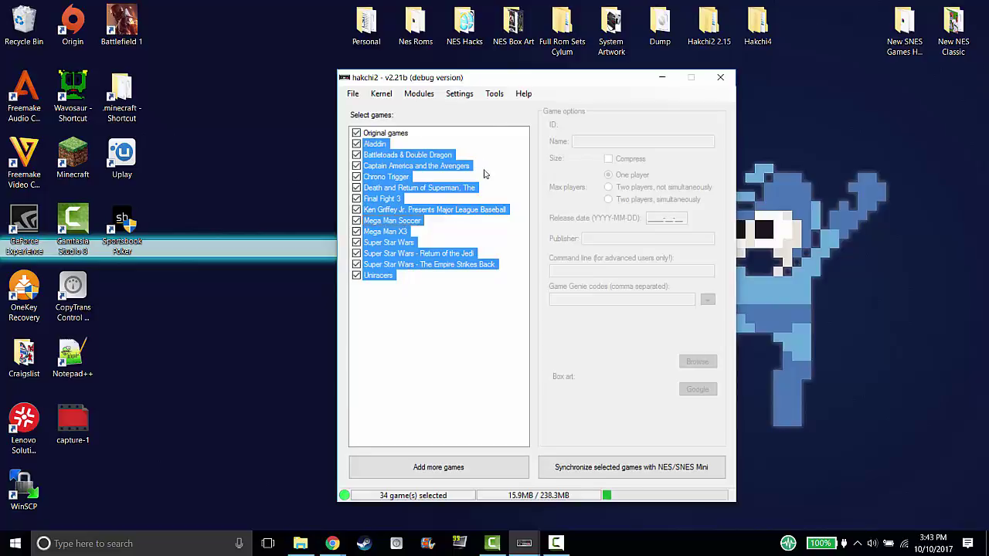
Check that the pages/folders structure splits games equally into pages, and synchronize the selected games with the SNES Mini
{"action": "left_click", "coordinate": [460, 93]}
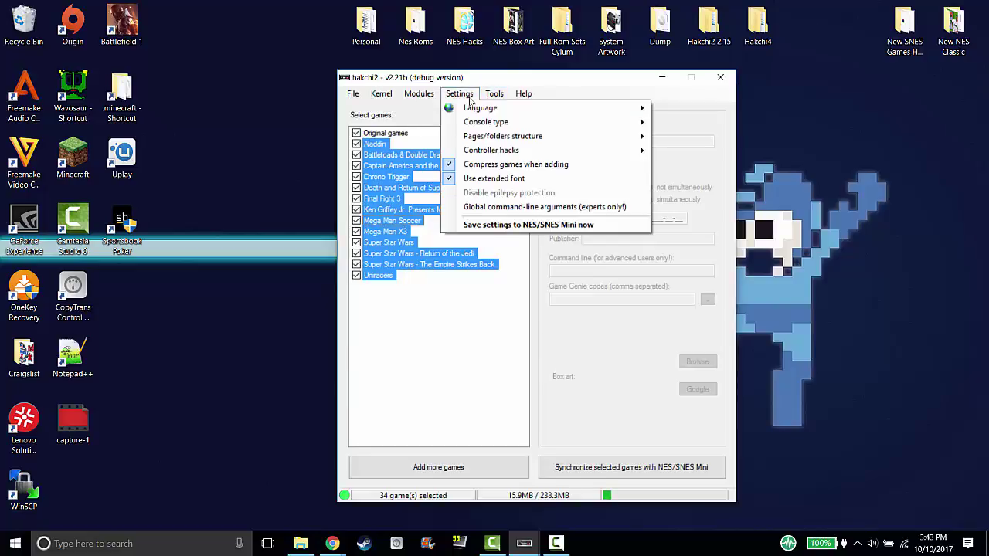
{"action": "mouse_move", "coordinate": [484, 137]}
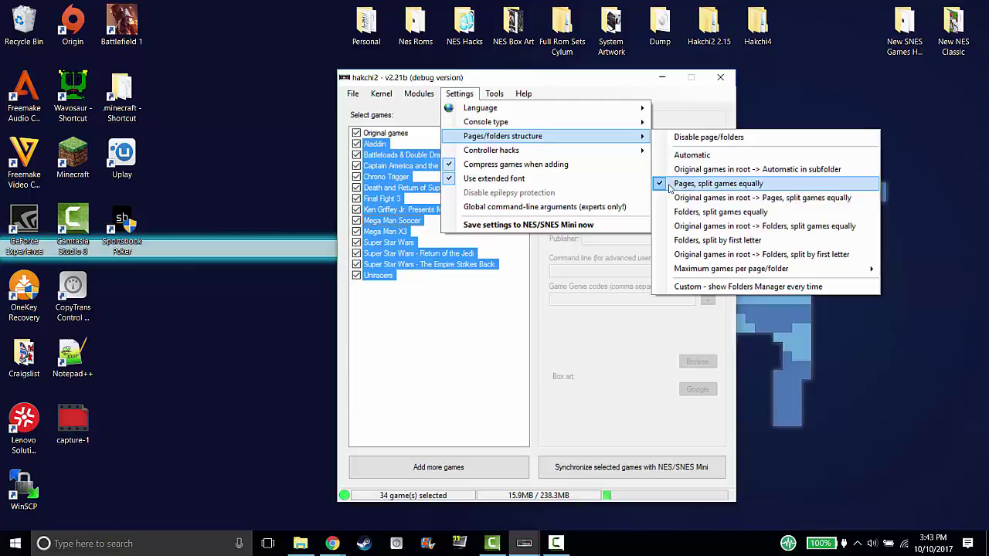
{"action": "key", "text": "Escape"}
{"action": "key", "text": "Escape"}
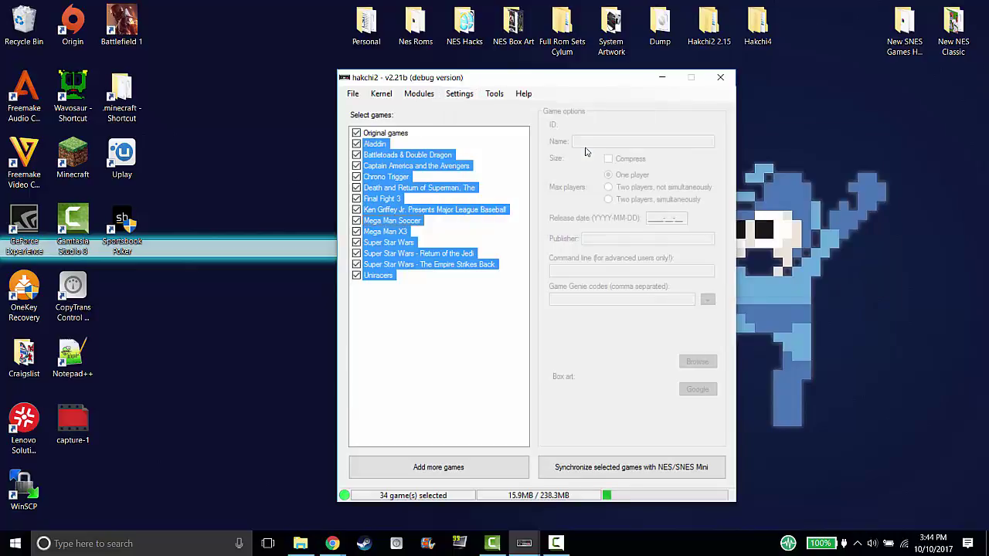
{"action": "left_click", "coordinate": [591, 468]}
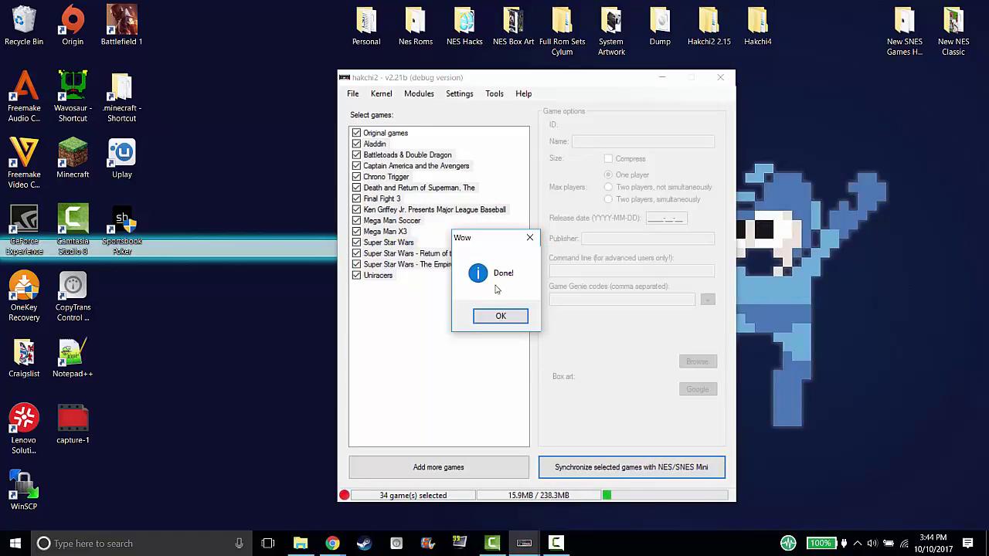
{"action": "left_click", "coordinate": [500, 316]}
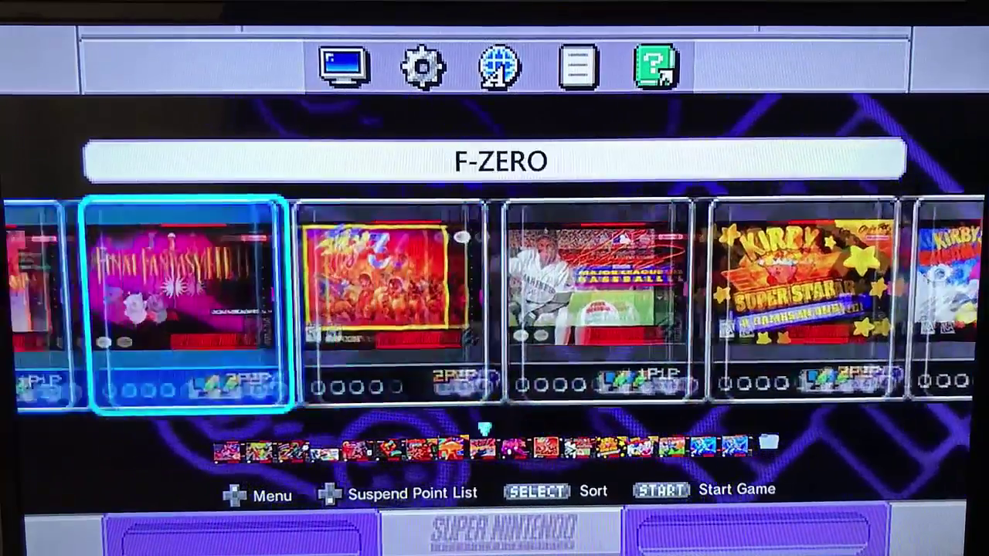
Browse the game carousel on the console's home menu to examine the added games and their box art
{"action": "key", "text": "Left"}
{"action": "key", "text": "Left"}
{"action": "key", "text": "Left"}
{"action": "key", "text": "Left"}
{"action": "key", "text": "Left"}
{"action": "key", "text": "Left"}
{"action": "key", "text": "Left"}
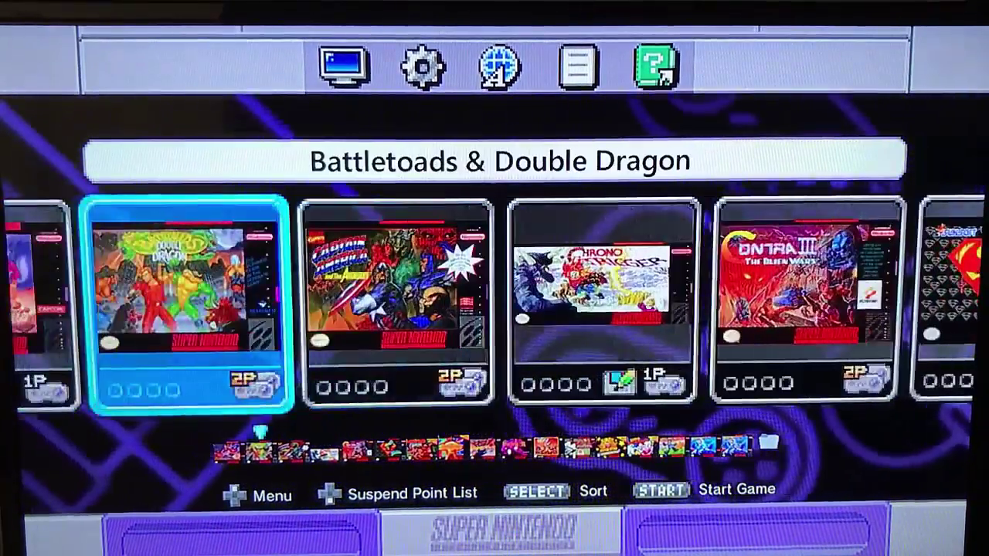
{"action": "key", "text": "Left"}
{"action": "key", "text": "Right"}
{"action": "key", "text": "Right"}
{"action": "key", "text": "Right"}
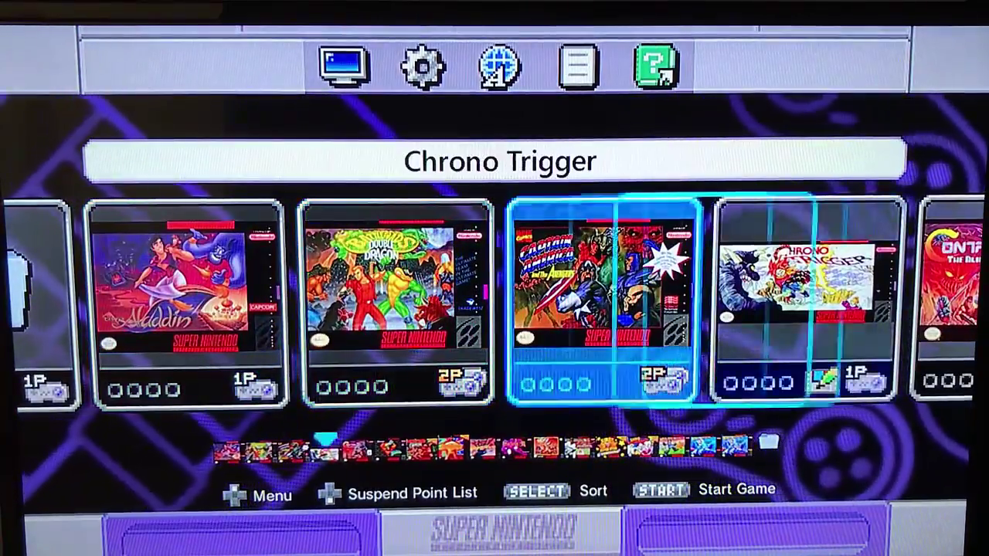
{"action": "key", "text": "Right"}
{"action": "key", "text": "Right"}
{"action": "key", "text": "Right"}
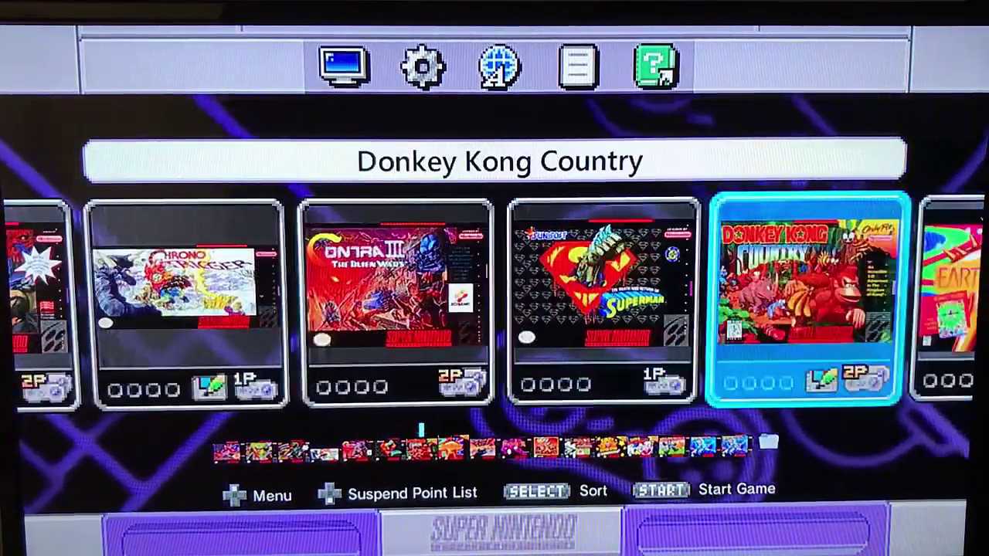
{"action": "key", "text": "Right"}
{"action": "key", "text": "Right"}
{"action": "key", "text": "Right"}
{"action": "key", "text": "Right"}
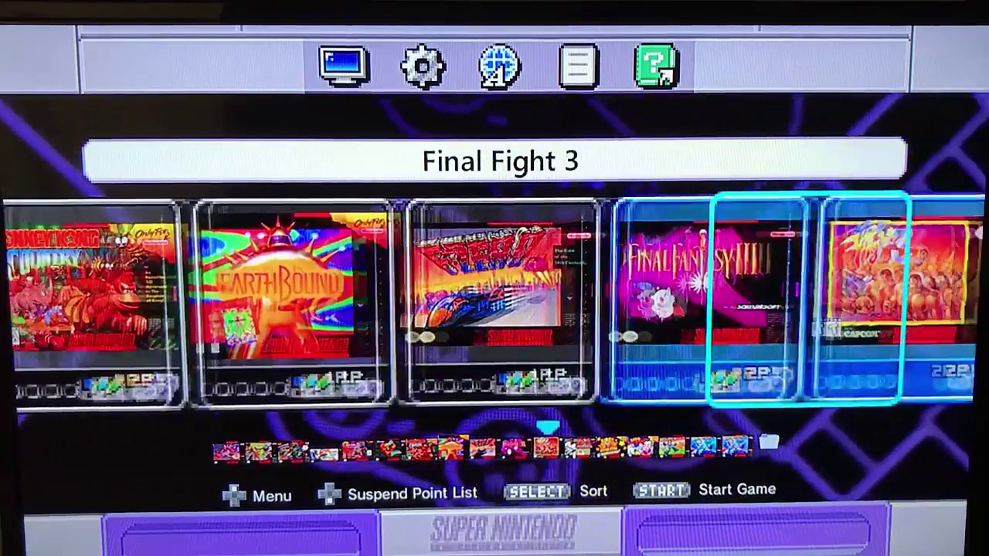
{"action": "key", "text": "Right"}
{"action": "key", "text": "Right"}
{"action": "key", "text": "Right"}
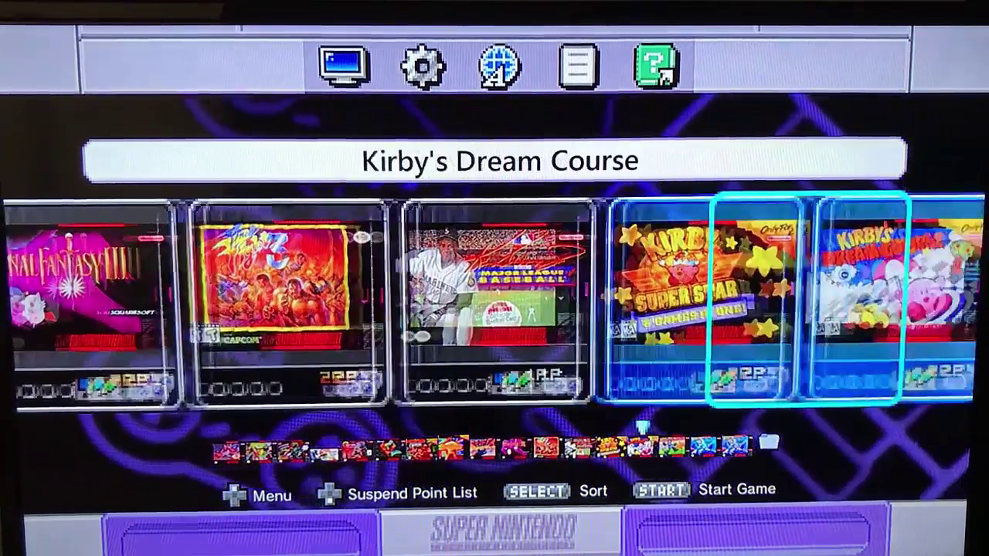